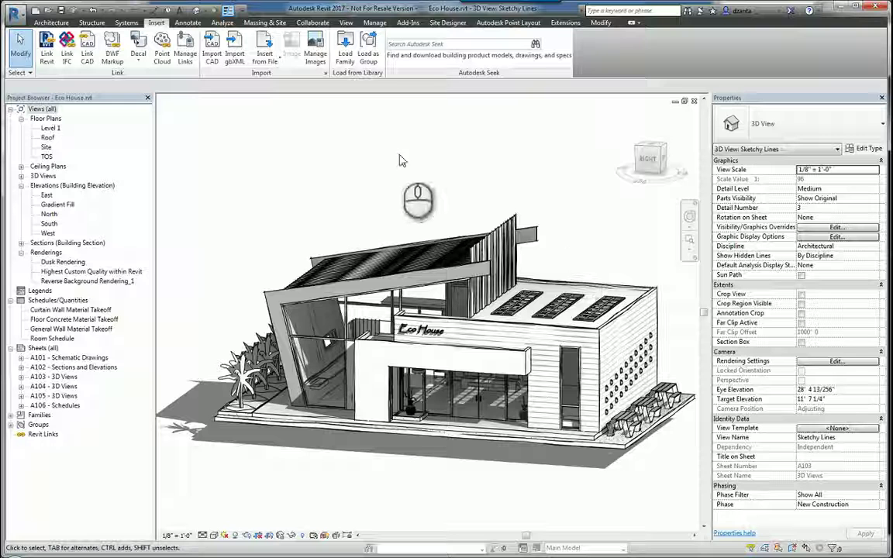
# Try to link the Revit model Arch Model Combined.rvt from the Revit Custom Files folder, and cancel the load.
pyautogui.click(375, 158)
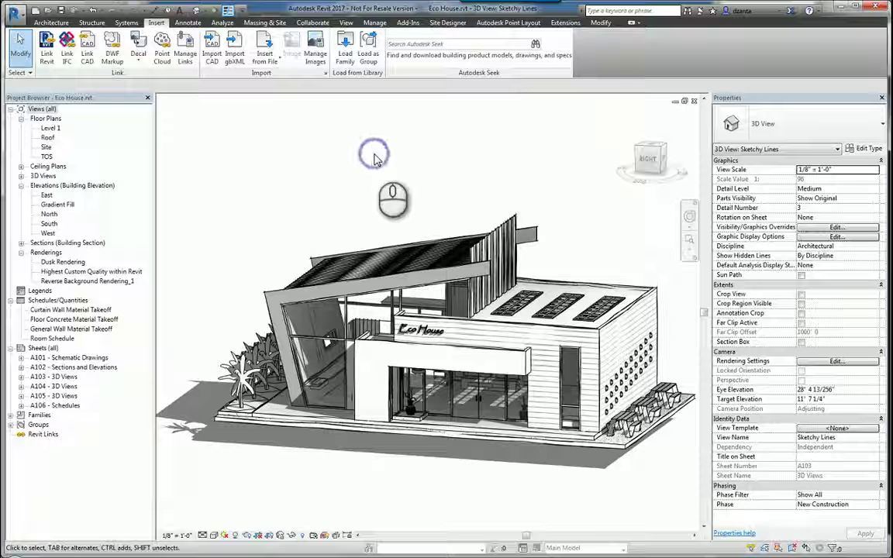
pyautogui.click(49, 67)
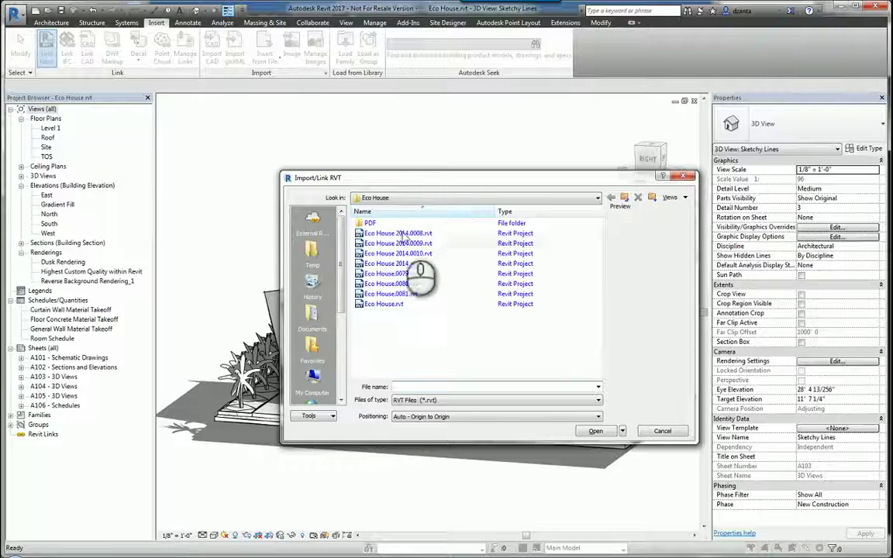
pyautogui.click(623, 197)
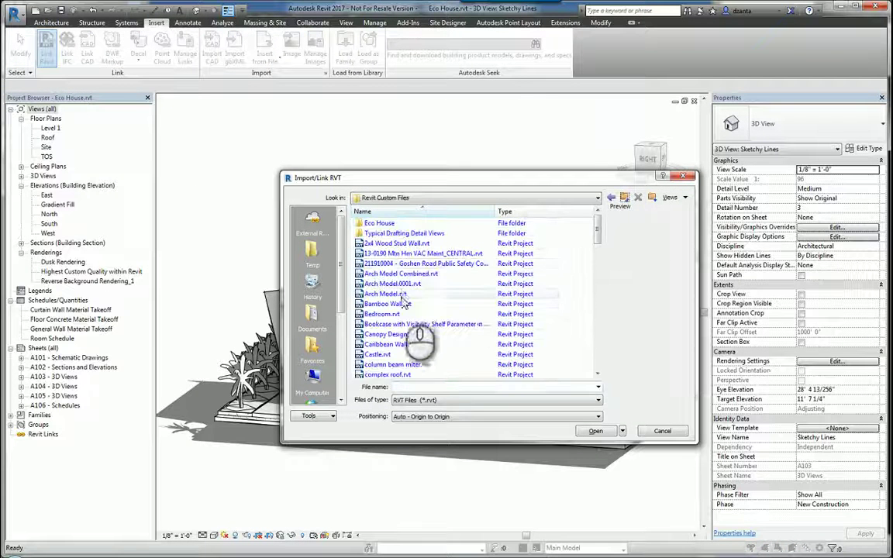
pyautogui.click(403, 276)
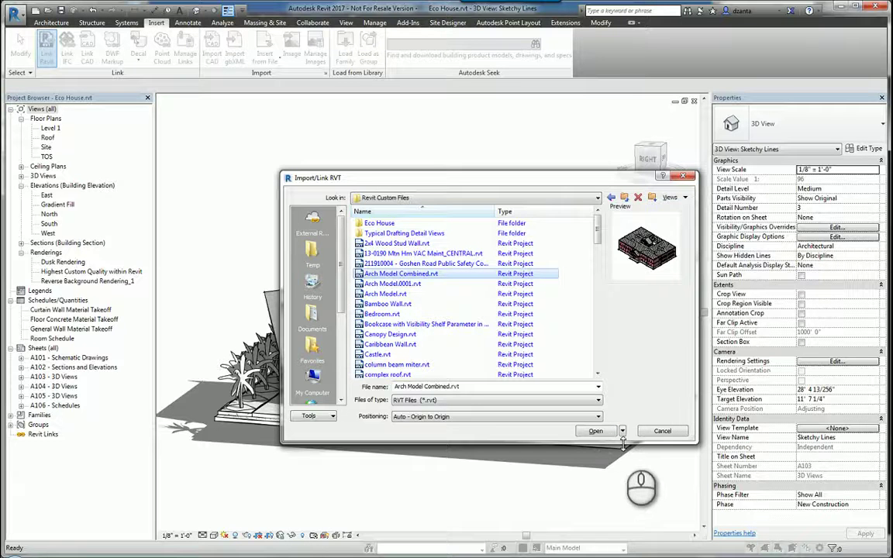
pyautogui.click(596, 431)
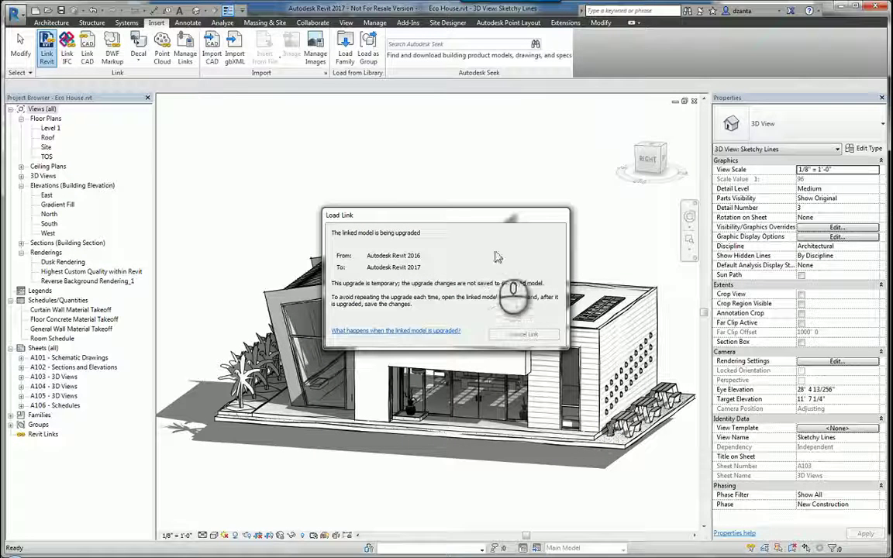
pyautogui.click(542, 339)
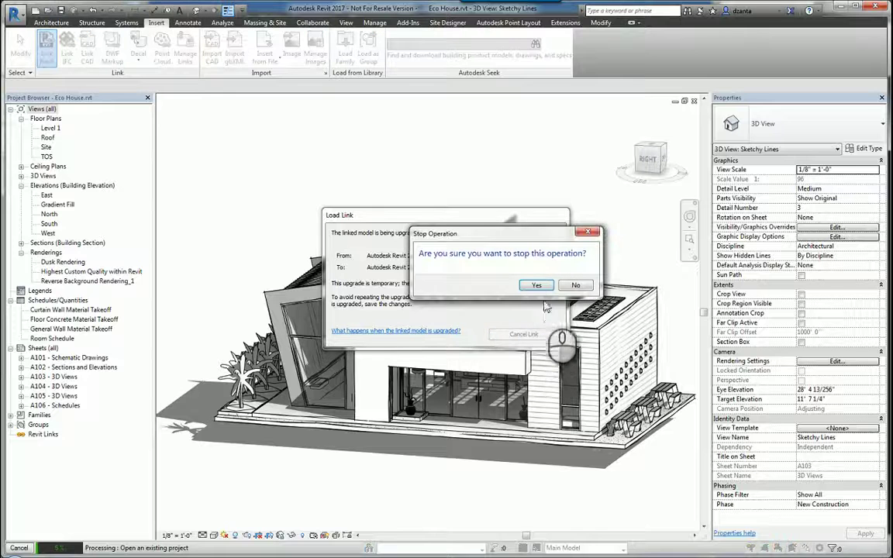
pyautogui.click(536, 286)
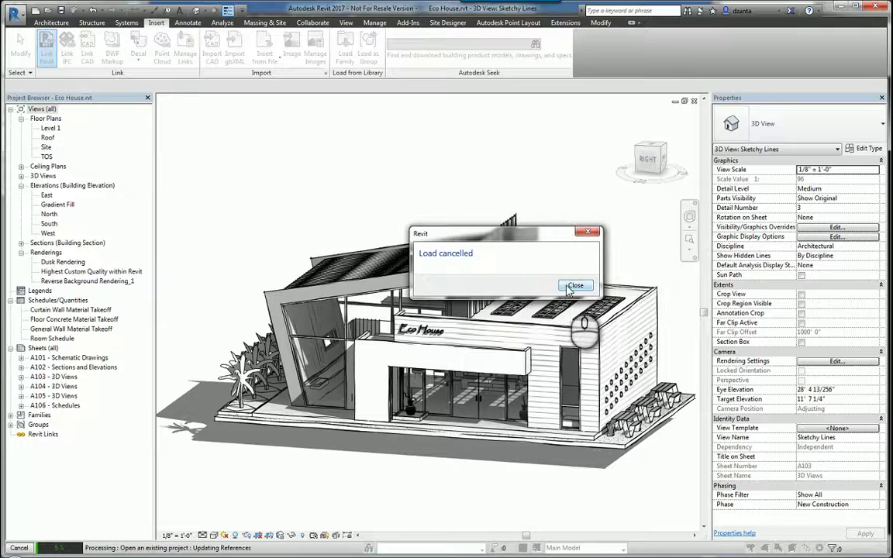
pyautogui.click(572, 285)
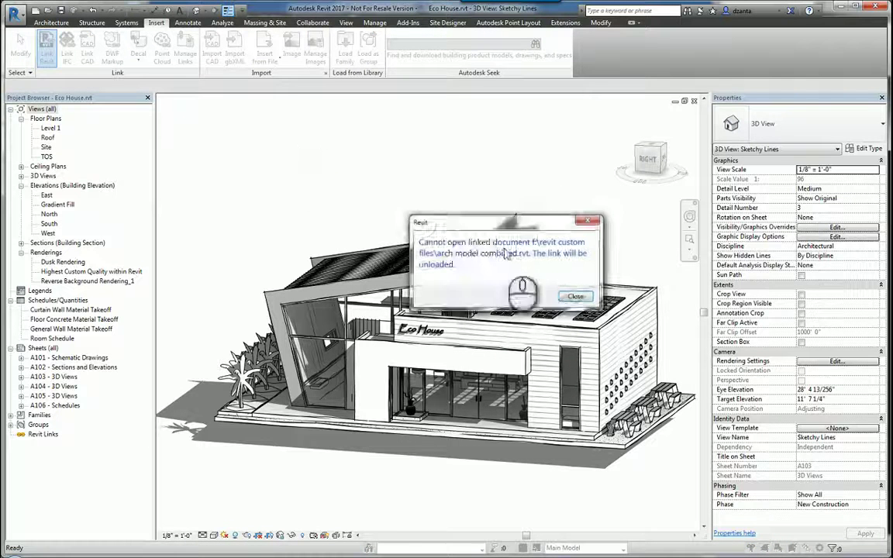
pyautogui.click(522, 296)
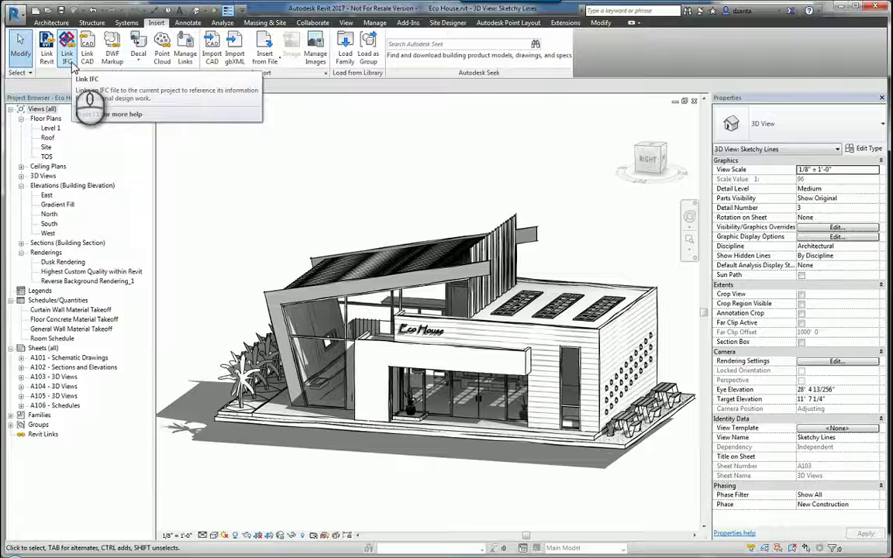
# Examine the Link CAD options with bracket array family diagram.dwg selected and the DWF markup file selection, without linking anything.
pyautogui.click(70, 65)
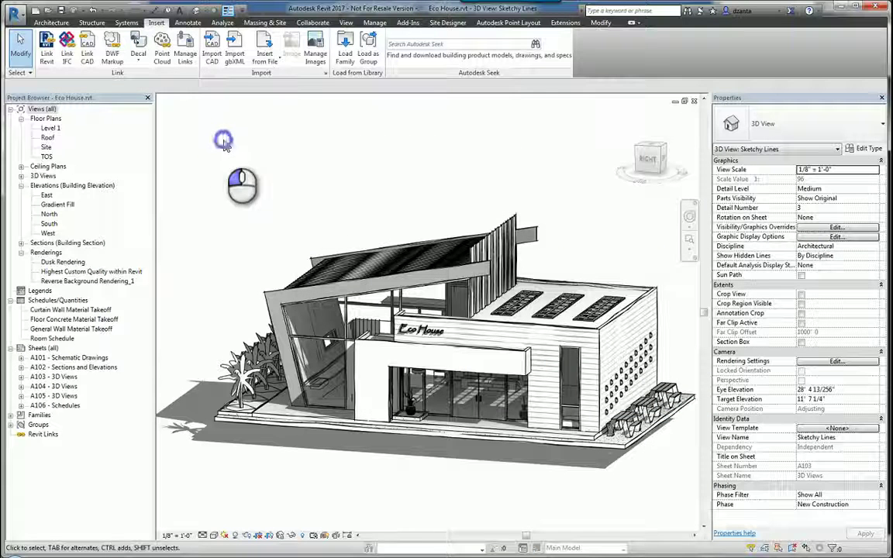
pyautogui.click(87, 54)
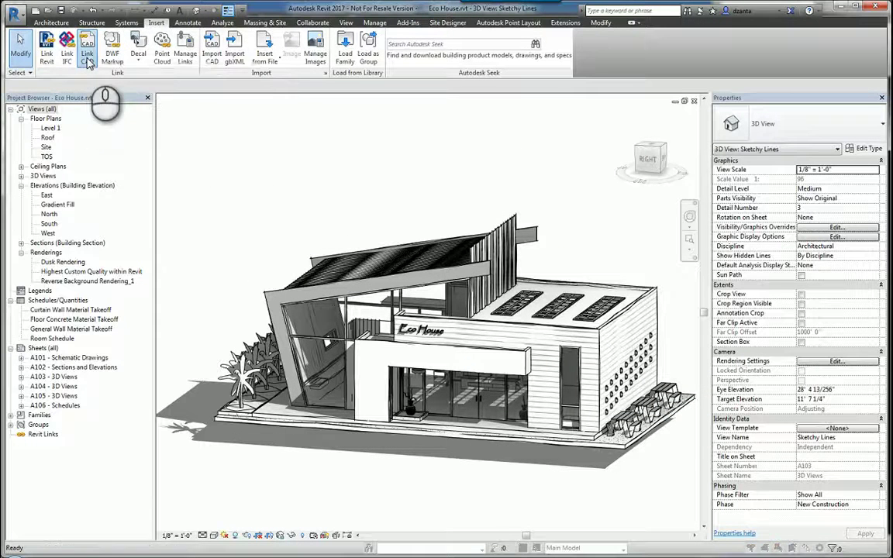
pyautogui.moveTo(543, 177); pyautogui.dragTo(516, 162)
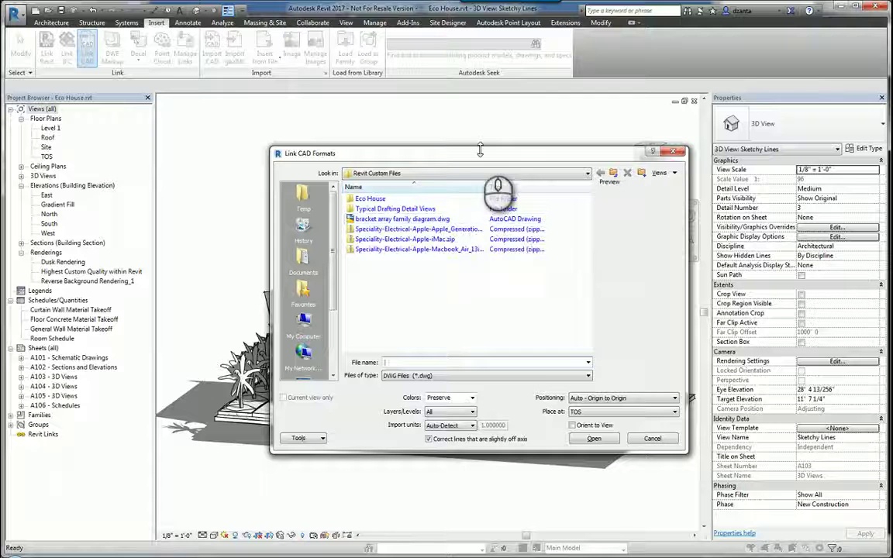
pyautogui.moveTo(478, 159); pyautogui.dragTo(407, 419)
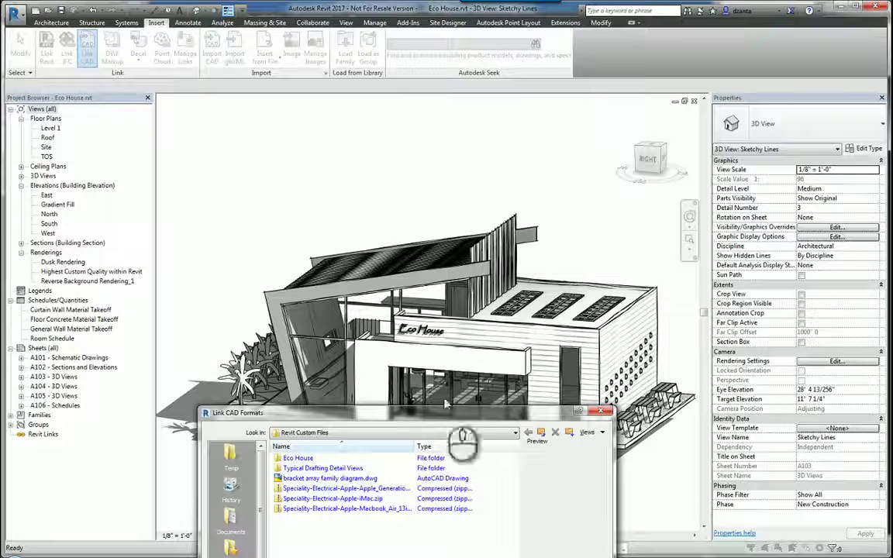
pyautogui.moveTo(435, 413); pyautogui.dragTo(503, 202)
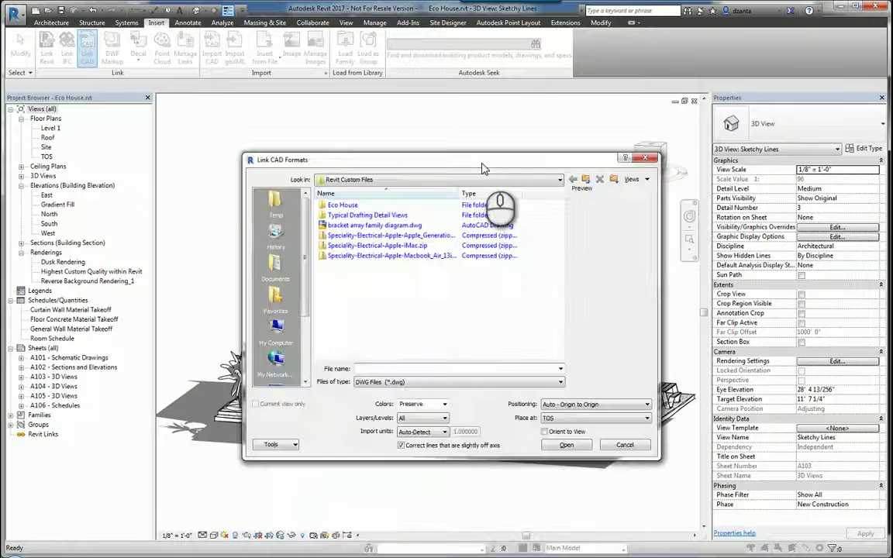
pyautogui.click(400, 226)
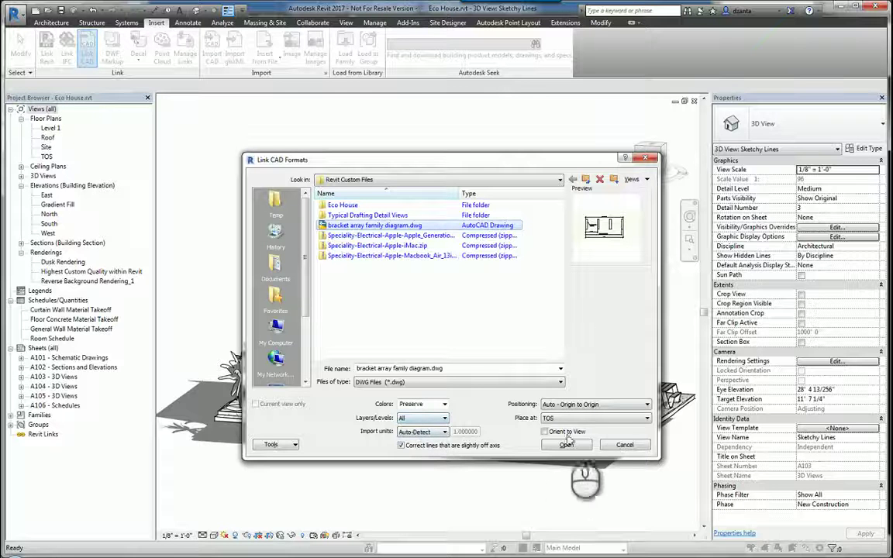
pyautogui.click(625, 444)
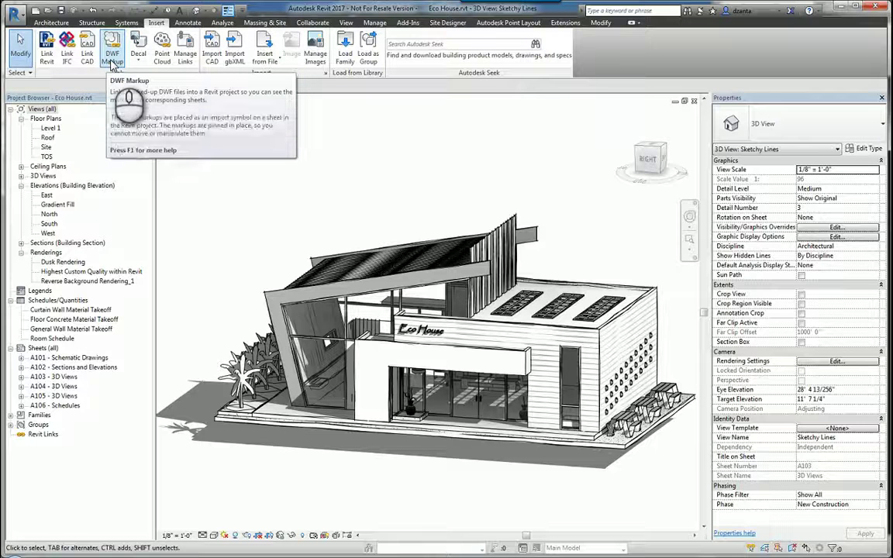
pyautogui.click(112, 59)
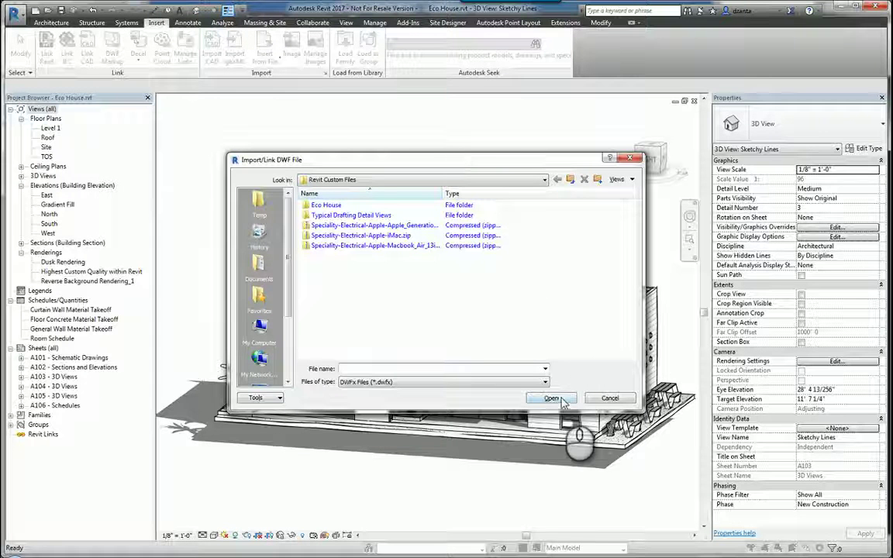
pyautogui.click(610, 399)
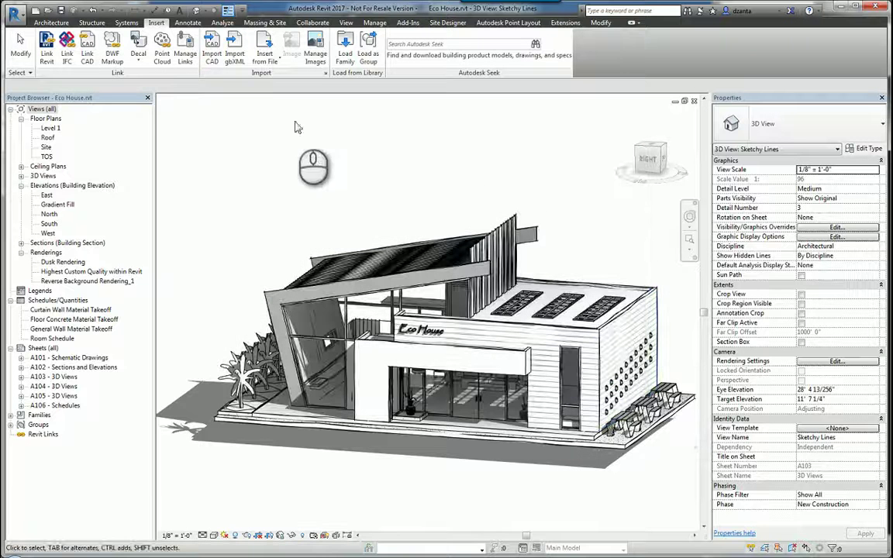
# Review the source image and settings of the decal types 007, 007-2 and 007-3.
pyautogui.click(140, 64)
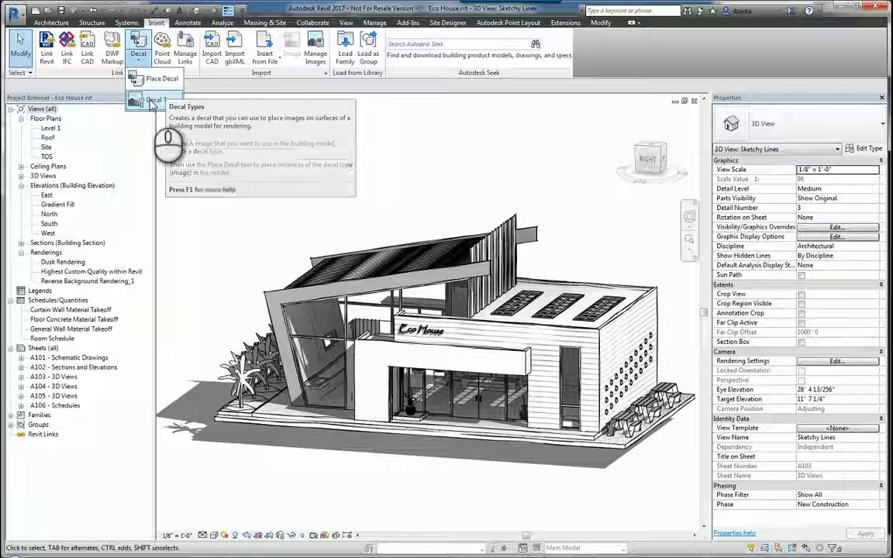
pyautogui.click(152, 102)
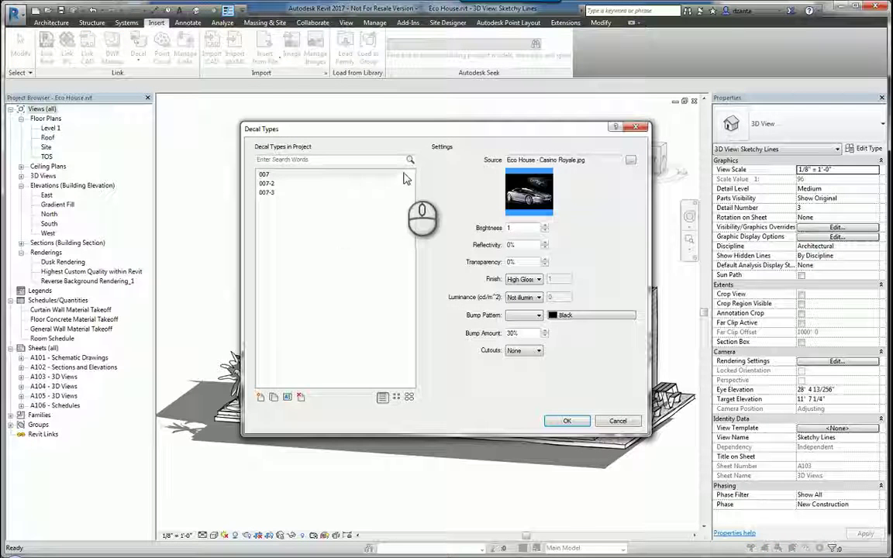
pyautogui.click(263, 174)
pyautogui.click(264, 183)
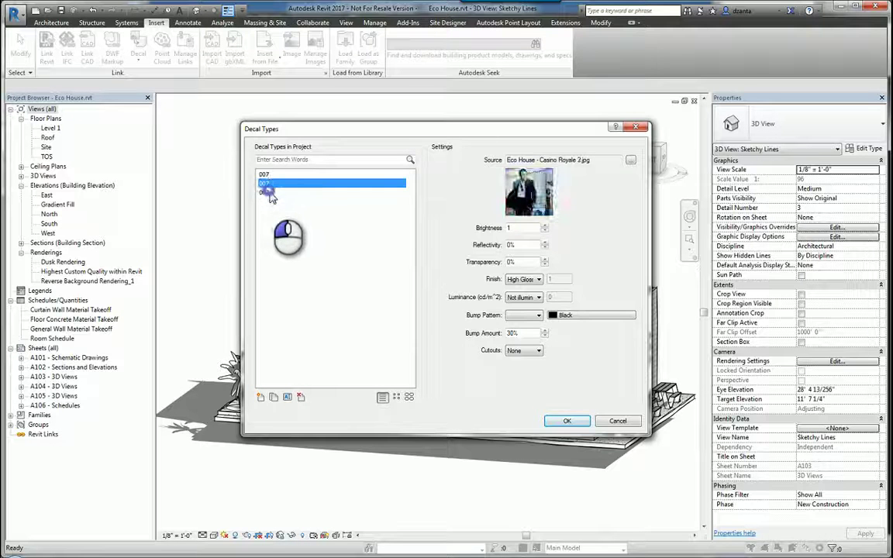
pyautogui.click(267, 192)
pyautogui.click(265, 174)
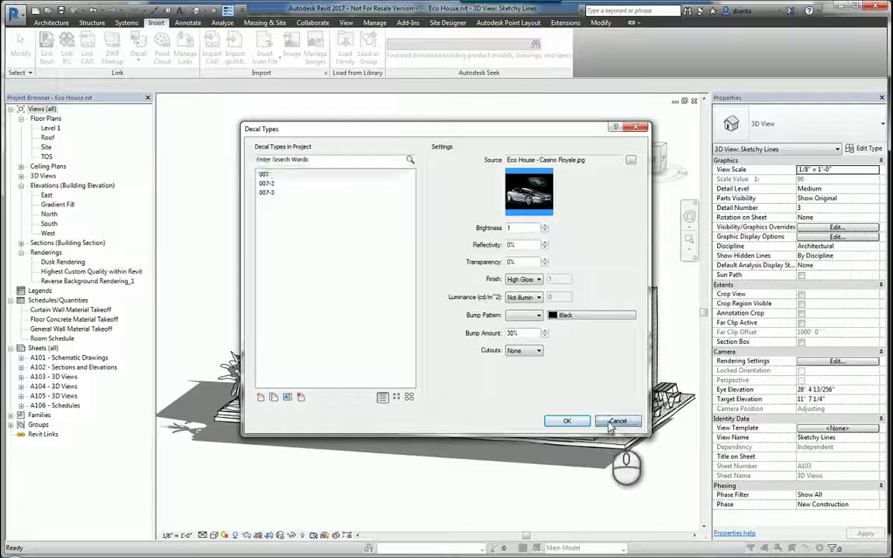
pyautogui.click(567, 421)
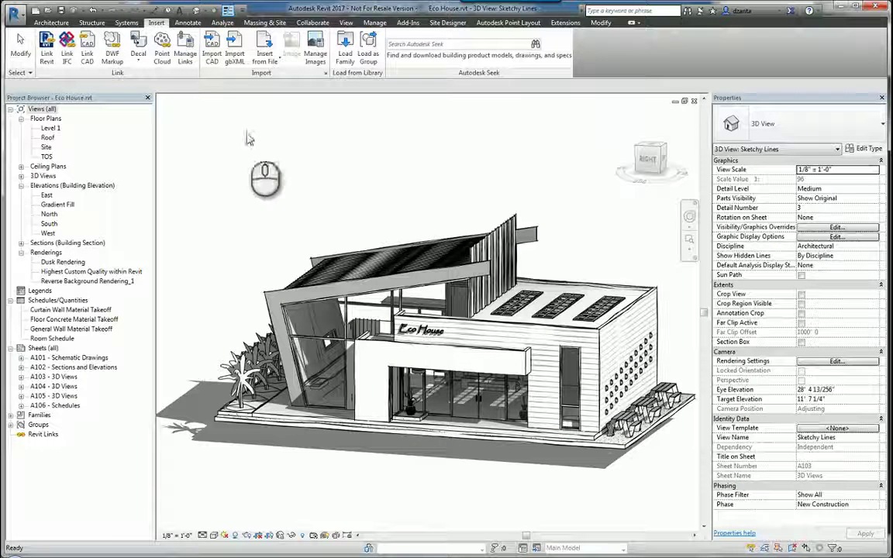
# Examine the positioning options for linking a point cloud, and close the file selection without linking one.
pyautogui.click(163, 60)
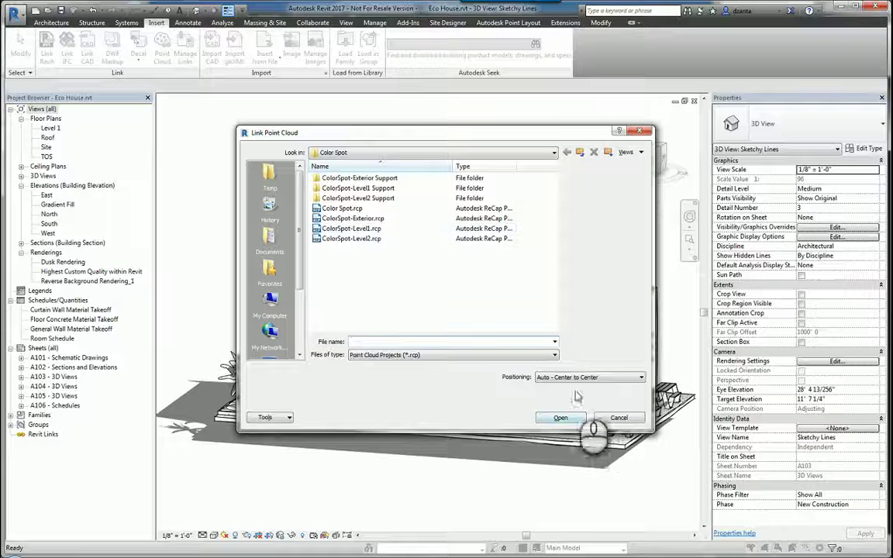
pyautogui.click(619, 379)
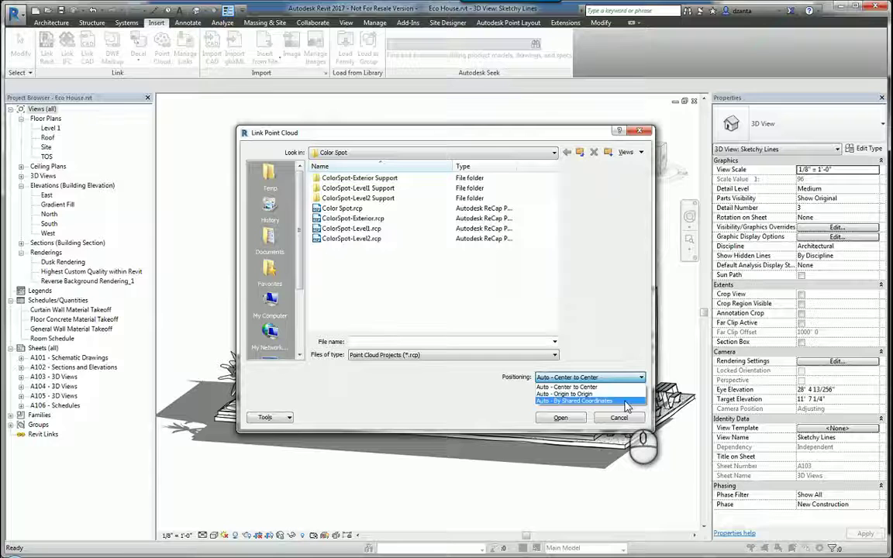
pyautogui.click(627, 419)
pyautogui.click(627, 419)
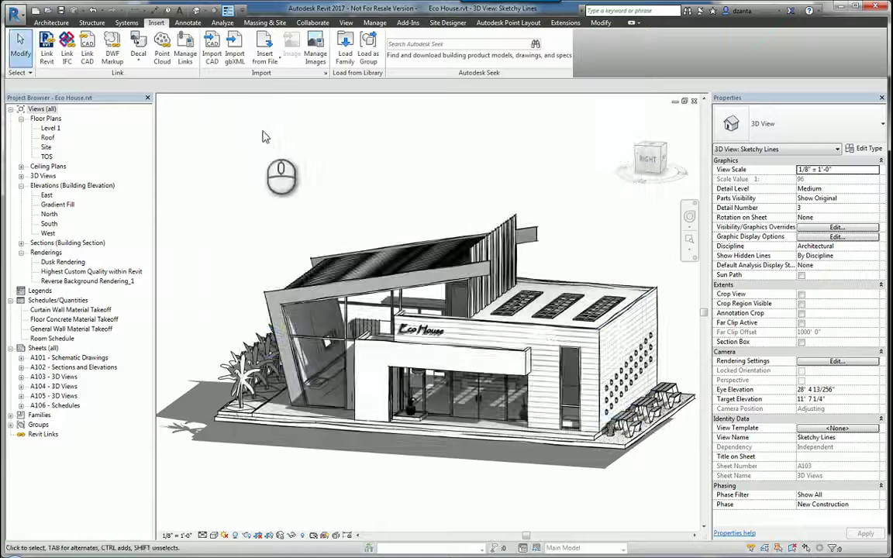
# Review the project's managed links for the Revit, IFC, CAD Formats, DWF Markups and Point Clouds categories.
pyautogui.click(188, 55)
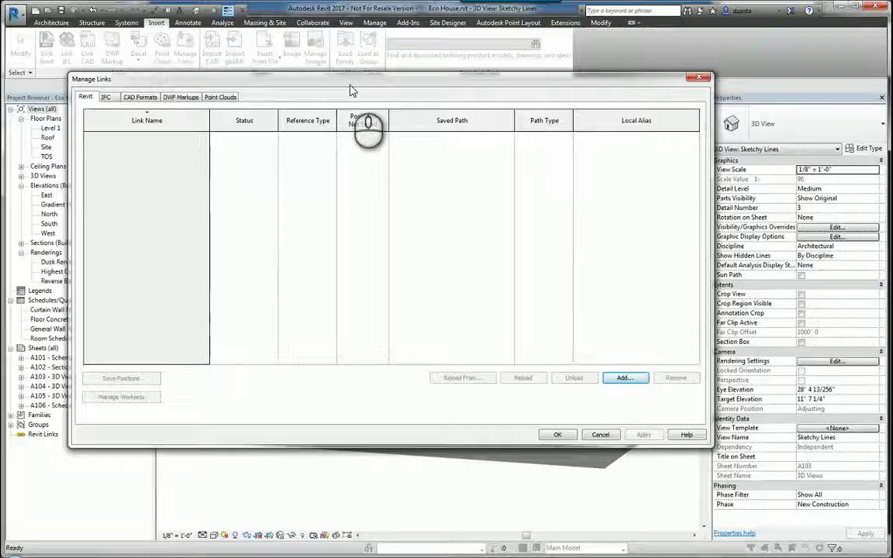
pyautogui.moveTo(351, 80); pyautogui.dragTo(371, 94)
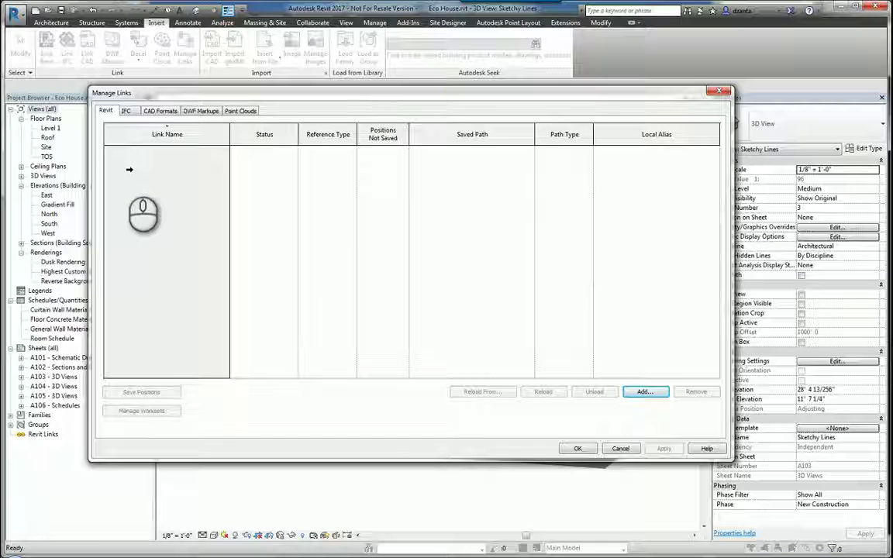
pyautogui.click(125, 111)
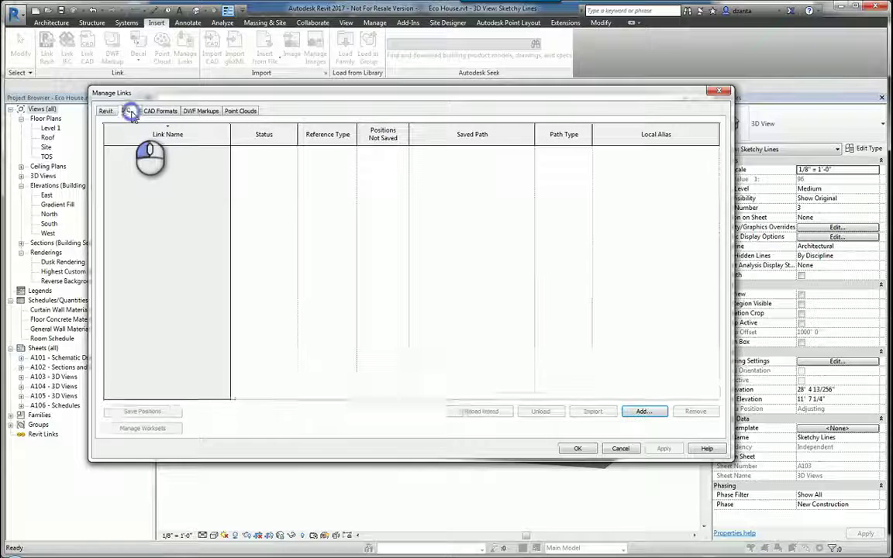
pyautogui.click(160, 111)
pyautogui.click(199, 111)
pyautogui.click(240, 110)
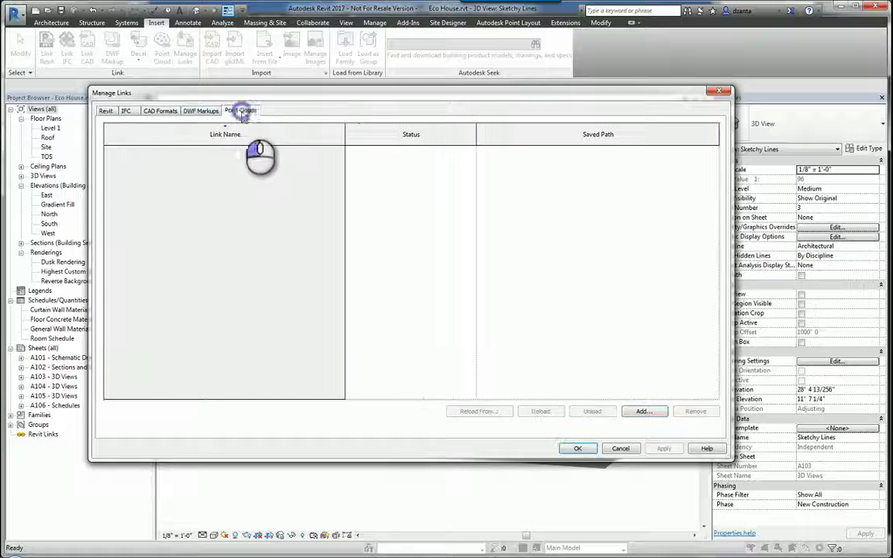
pyautogui.click(106, 111)
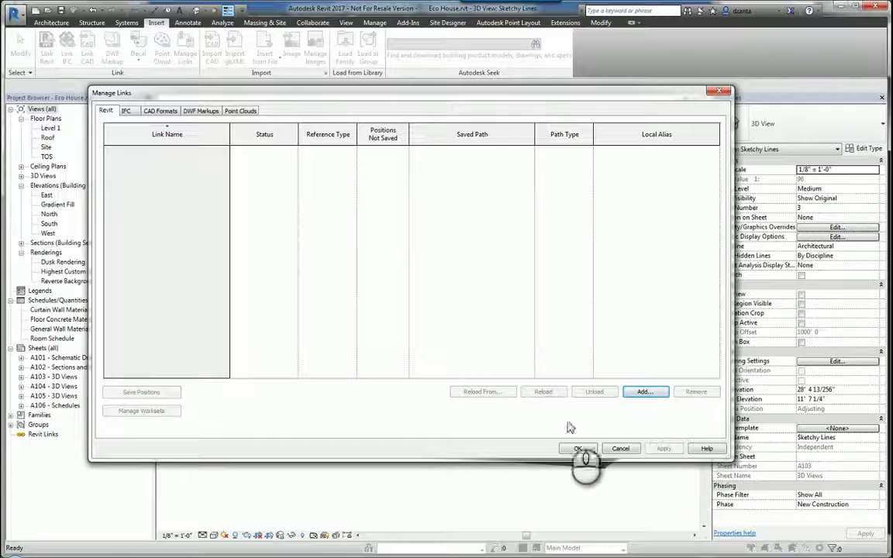
pyautogui.click(621, 450)
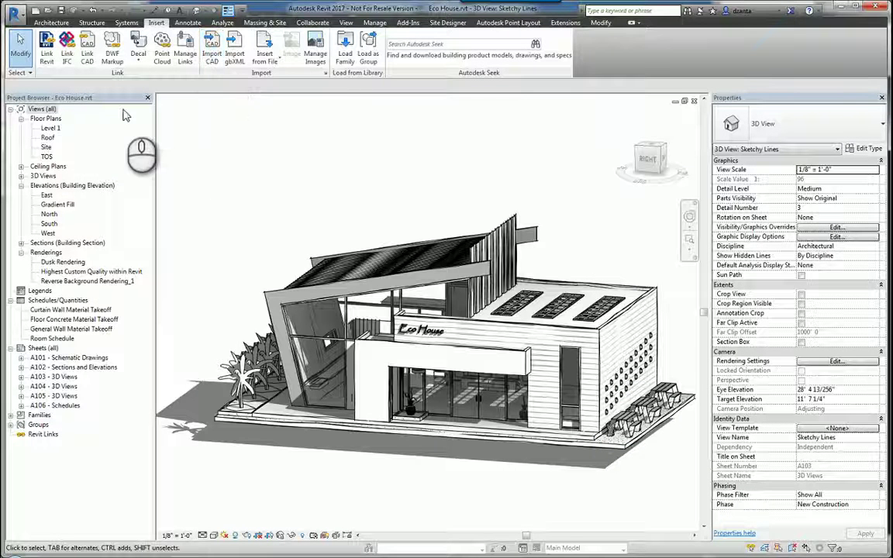
# Examine the Import CAD options for colors, layers, units and positioning, and close the file selection without importing.
pyautogui.click(214, 54)
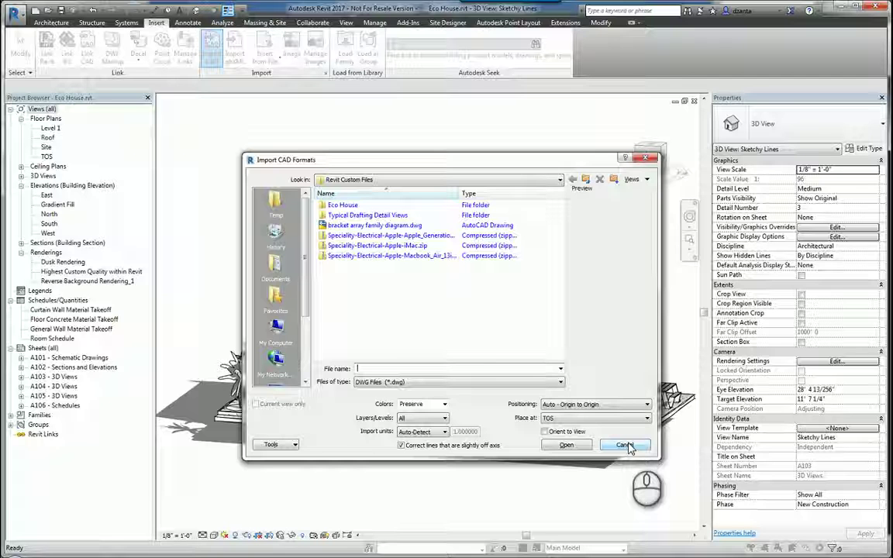
pyautogui.click(626, 447)
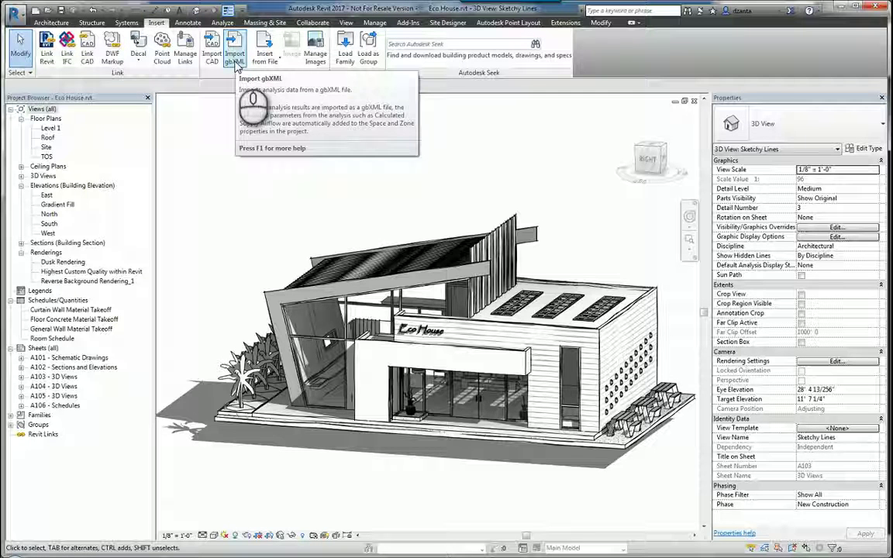
# Examine the gbXML import with Midrise-Energy.xml selected in Revit Custom Files, and close the file selection.
pyautogui.click(235, 56)
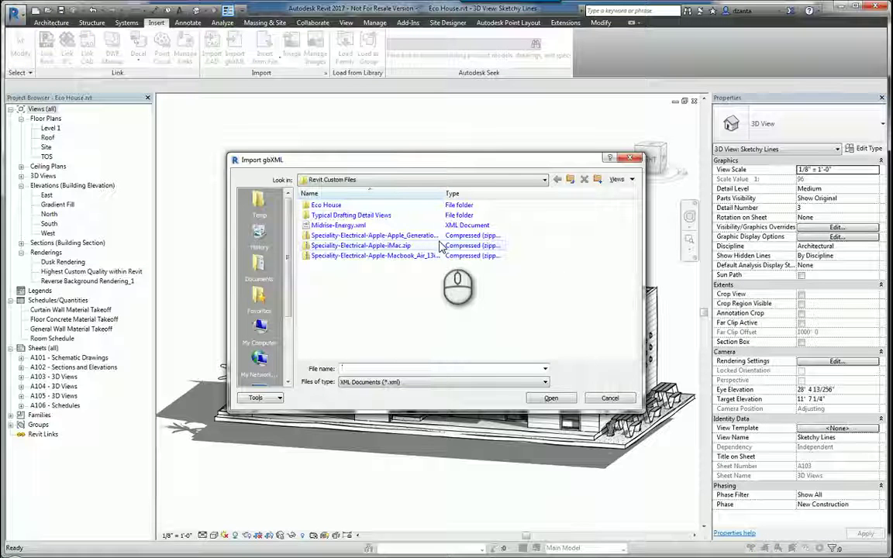
pyautogui.click(363, 224)
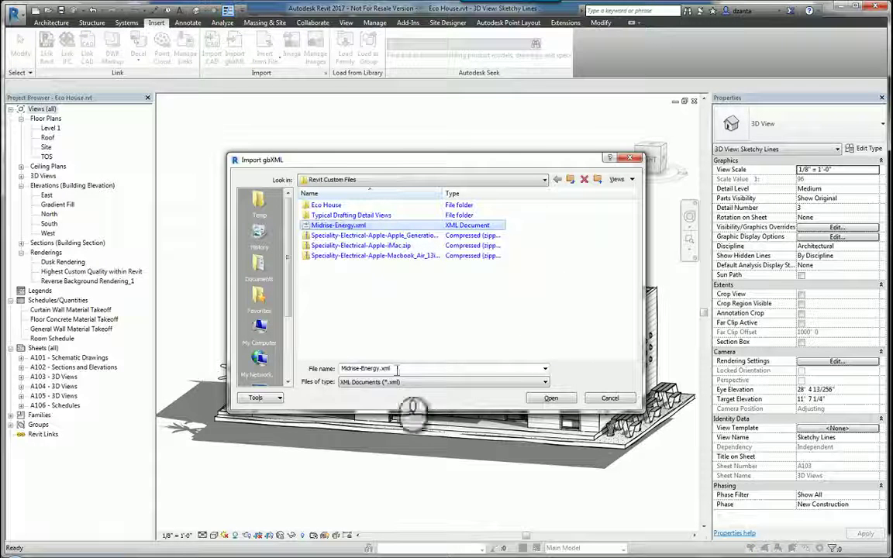
pyautogui.click(565, 400)
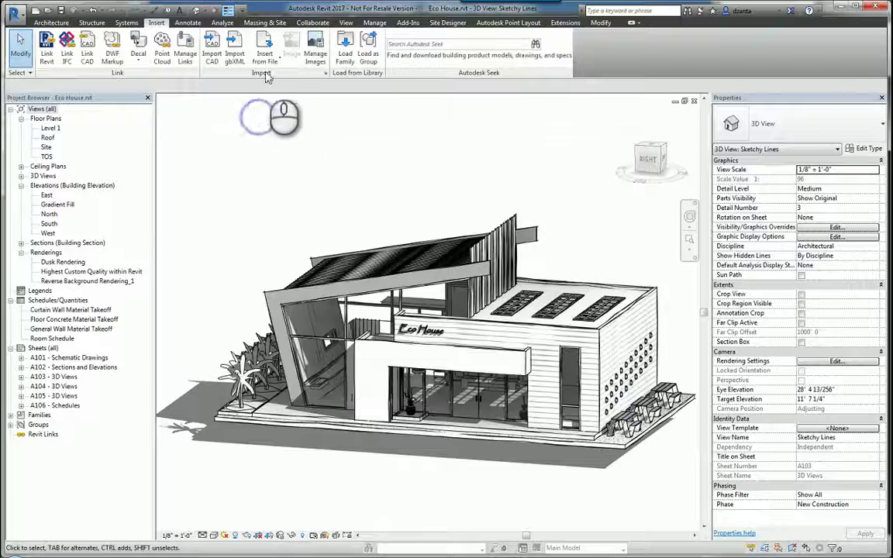
# Try to insert views from the Bedroom.rvt project in the Revit Custom Files folder on the portable backup drive.
pyautogui.click(266, 61)
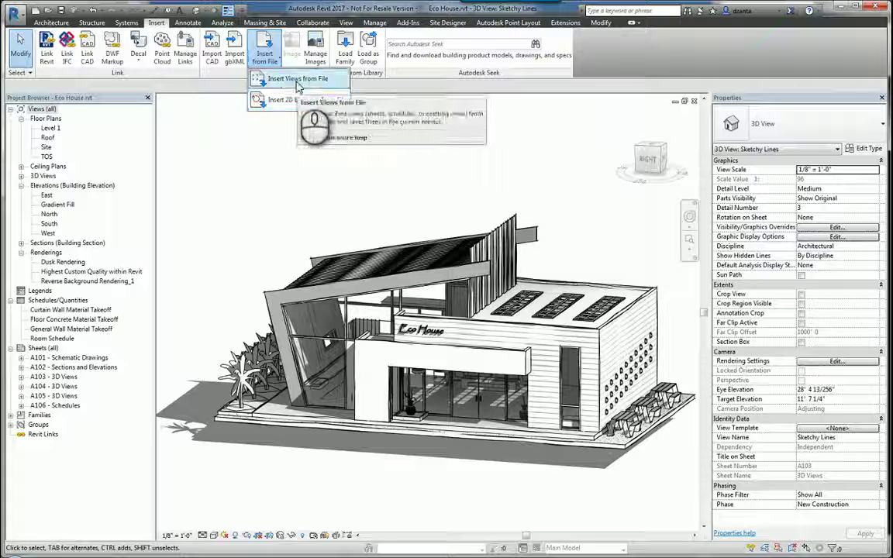
pyautogui.click(298, 80)
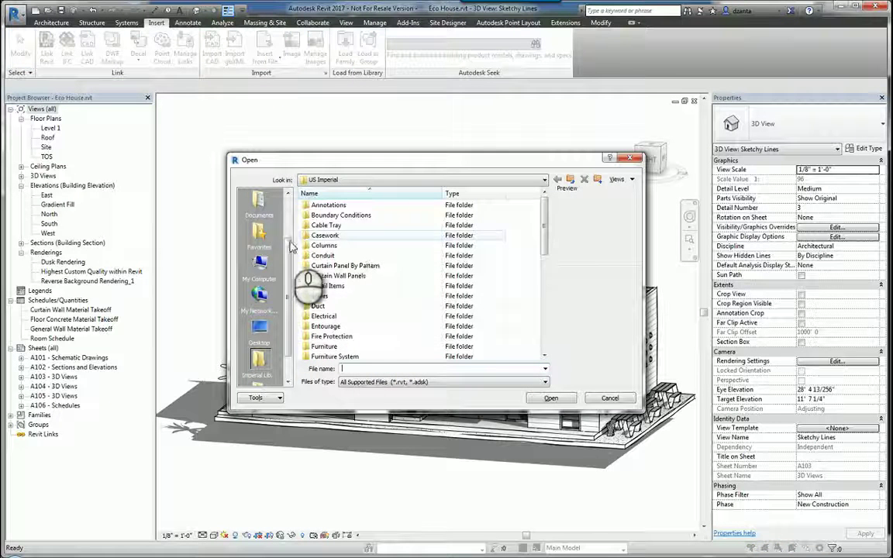
pyautogui.click(259, 265)
pyautogui.doubleClick(330, 232)
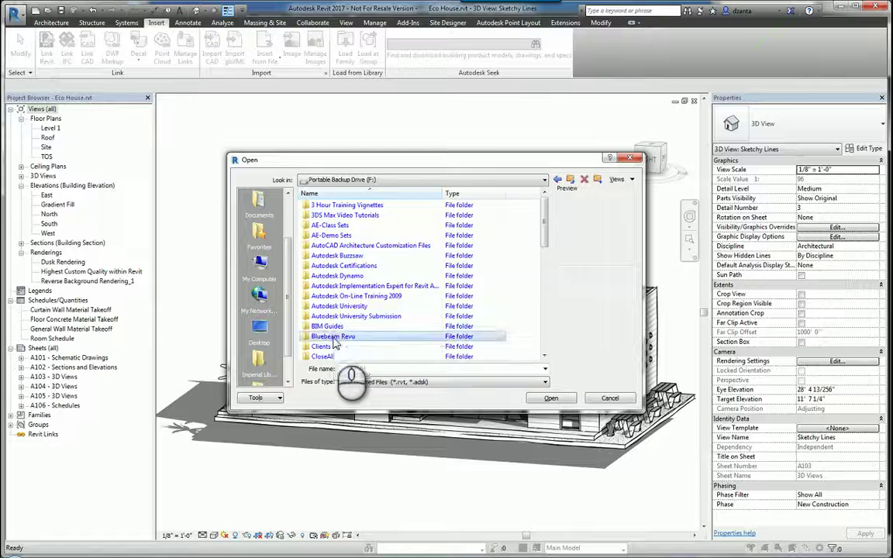
pyautogui.scroll(-10, 341, 326)
pyautogui.doubleClick(351, 235)
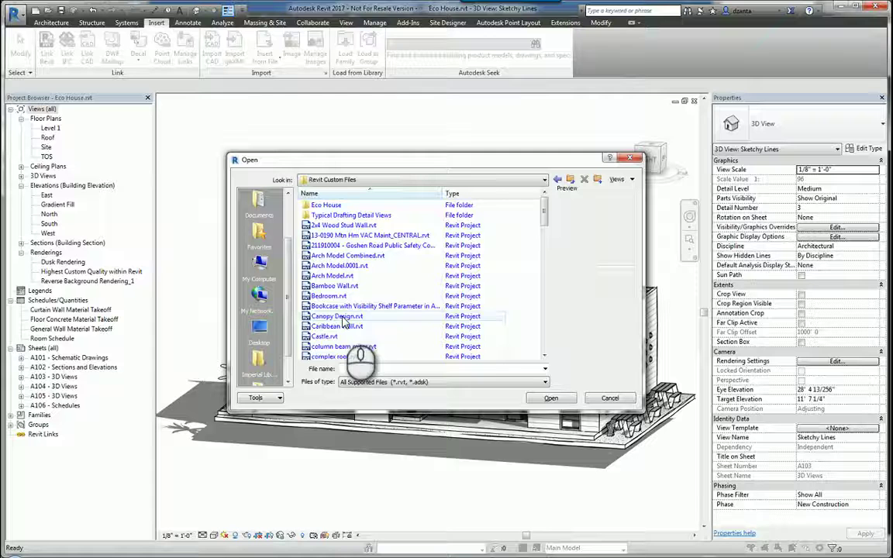
pyautogui.click(330, 295)
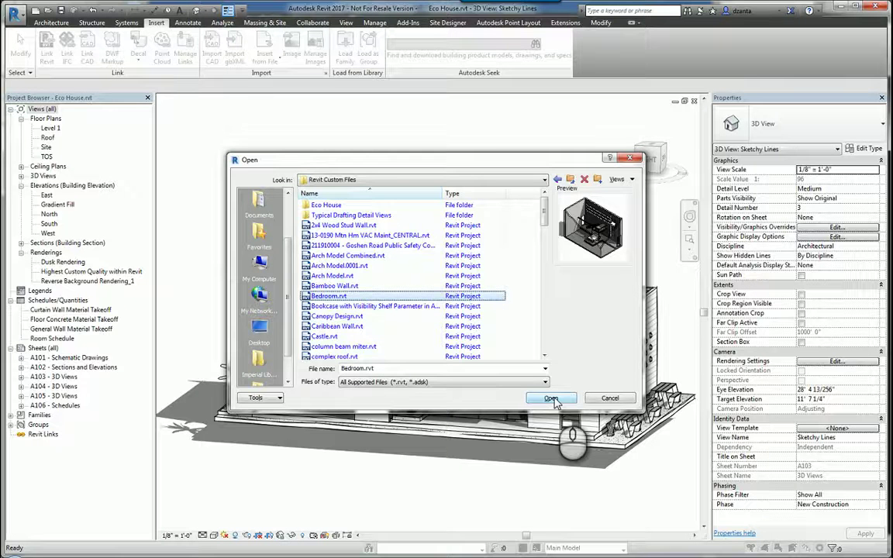
pyautogui.click(551, 399)
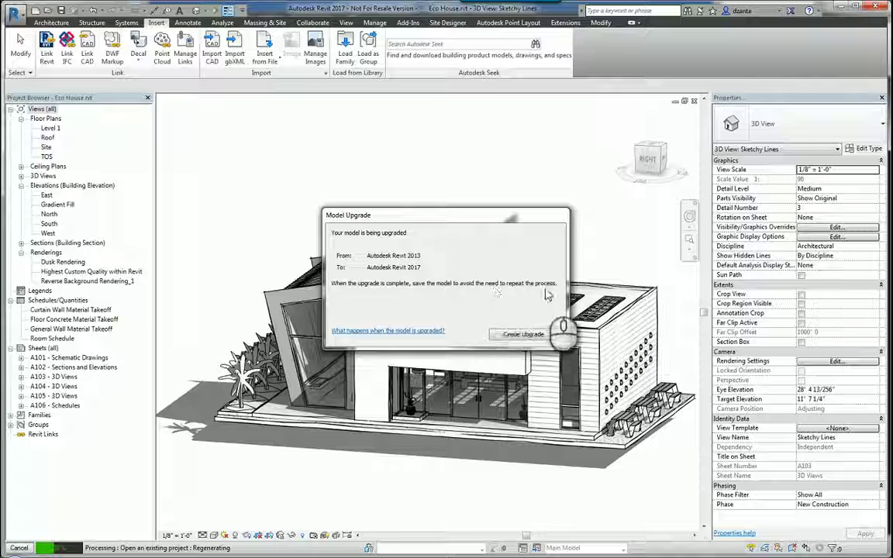
# Stop the model upgrade of Bedroom.rvt and cancel its loading.
pyautogui.click(552, 336)
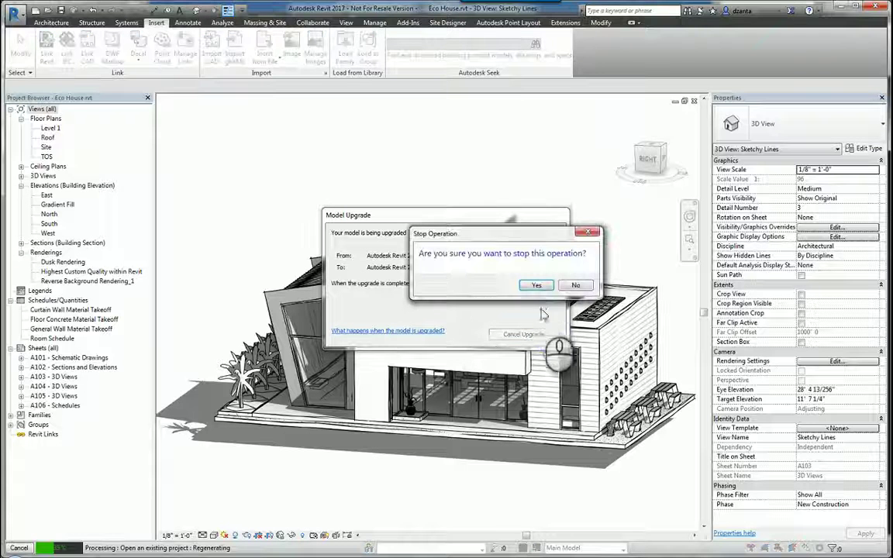
pyautogui.click(534, 285)
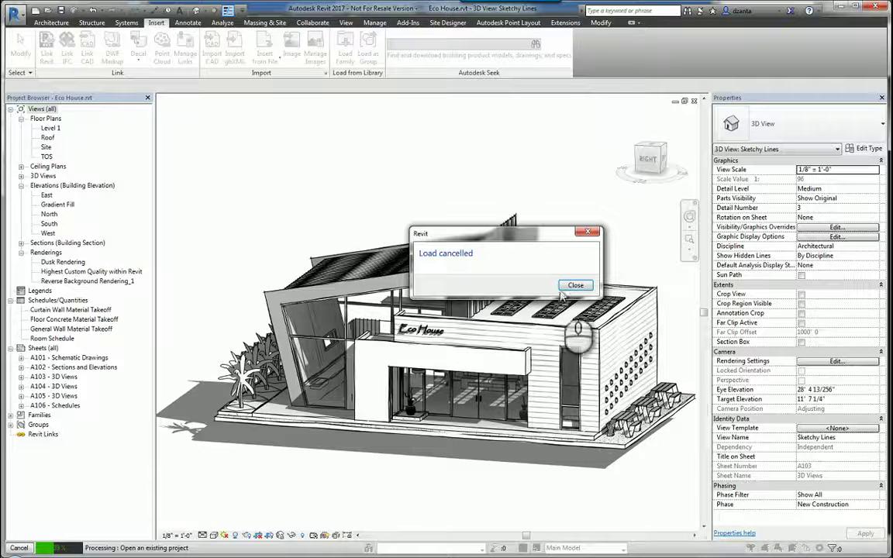
pyautogui.click(574, 285)
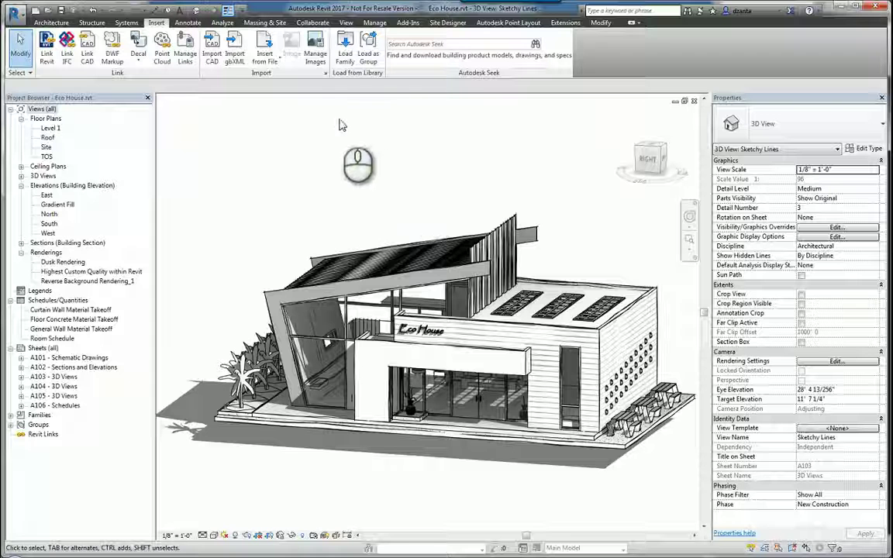
# Review the project's managed images with Dusk Rendering selected, and close the list without changing anything.
pyautogui.click(314, 56)
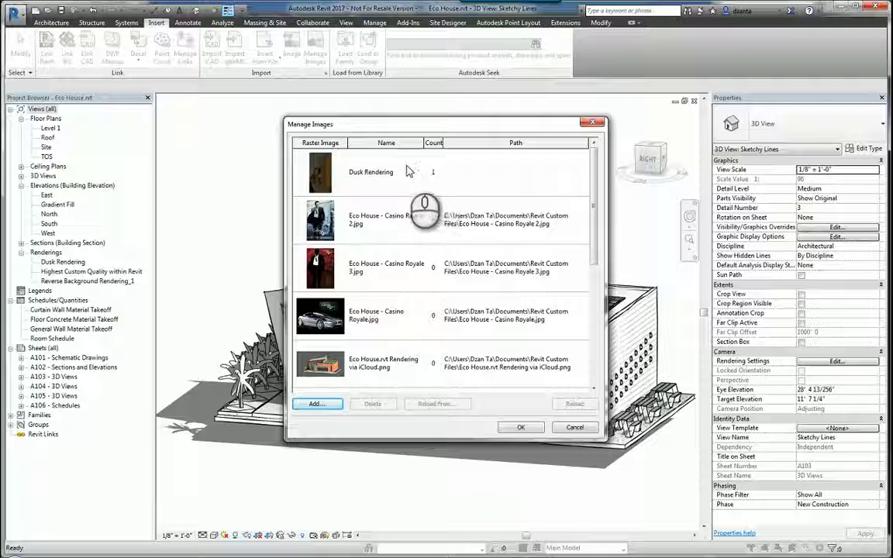
pyautogui.click(395, 178)
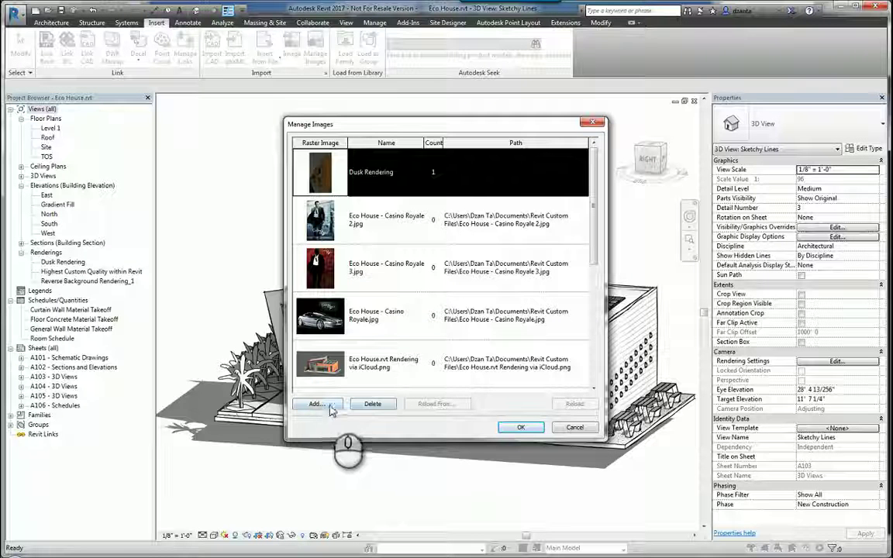
pyautogui.click(373, 405)
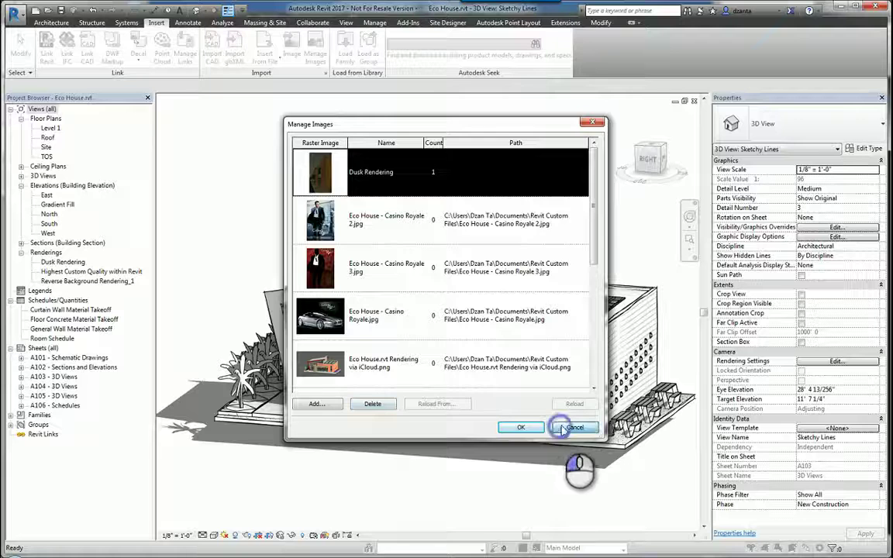
pyautogui.click(521, 428)
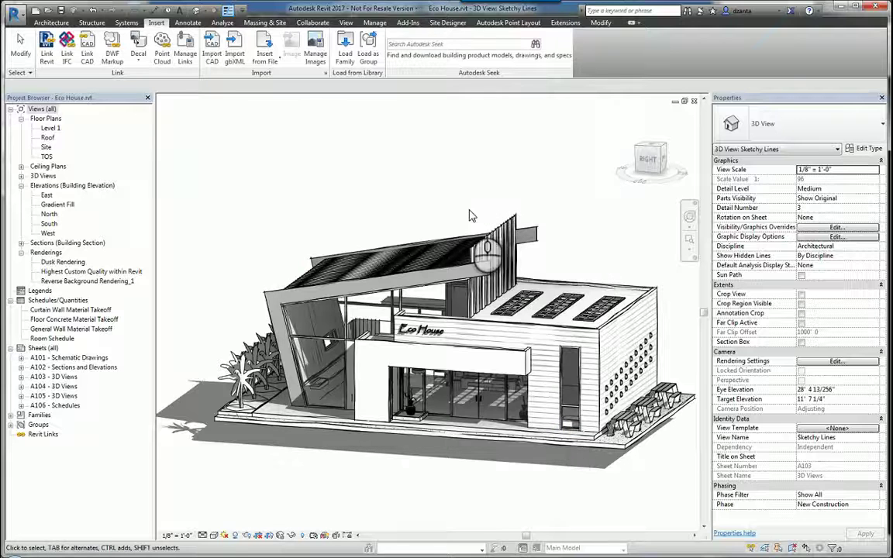
# Examine the file selections for loading a family and for loading a file as a group, without loading anything.
pyautogui.click(346, 59)
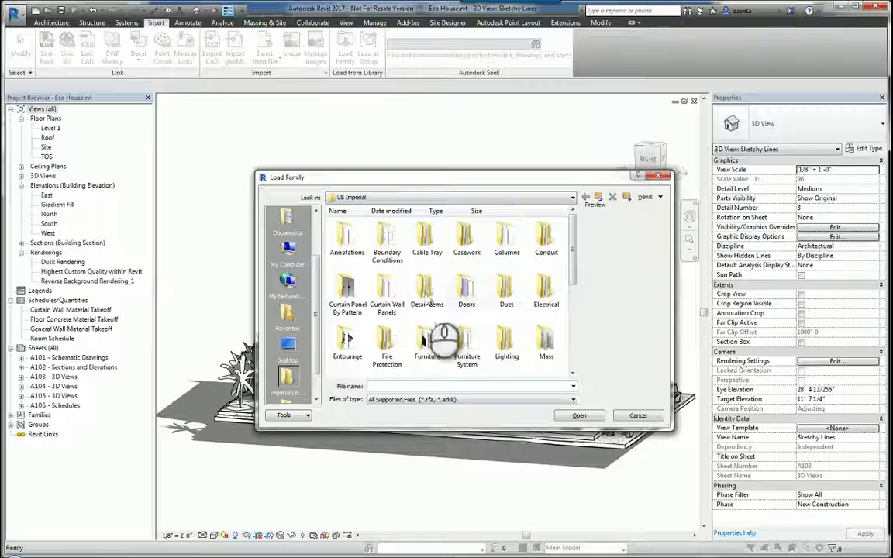
pyautogui.click(634, 417)
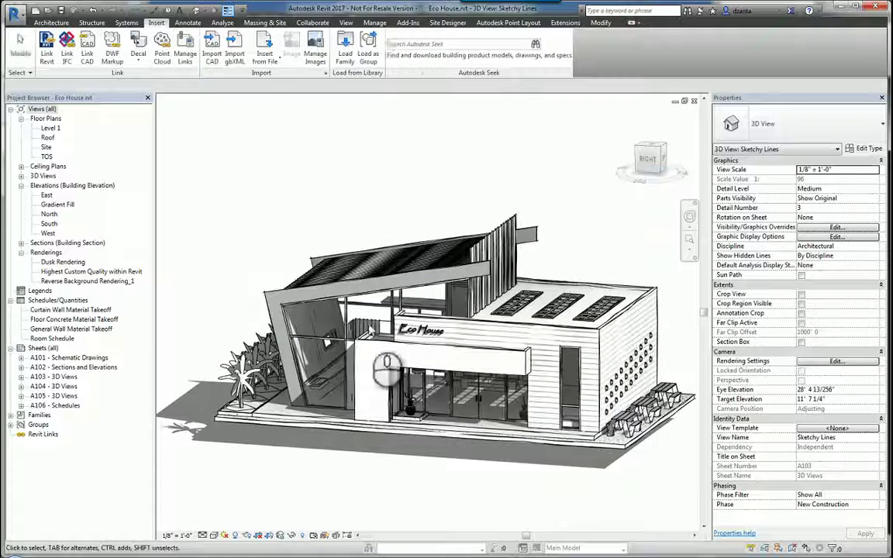
pyautogui.click(375, 53)
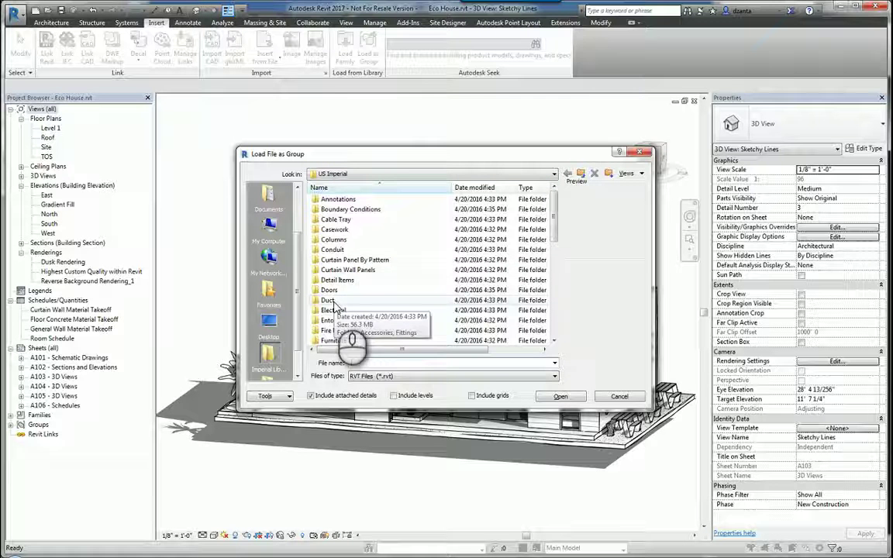
pyautogui.click(620, 396)
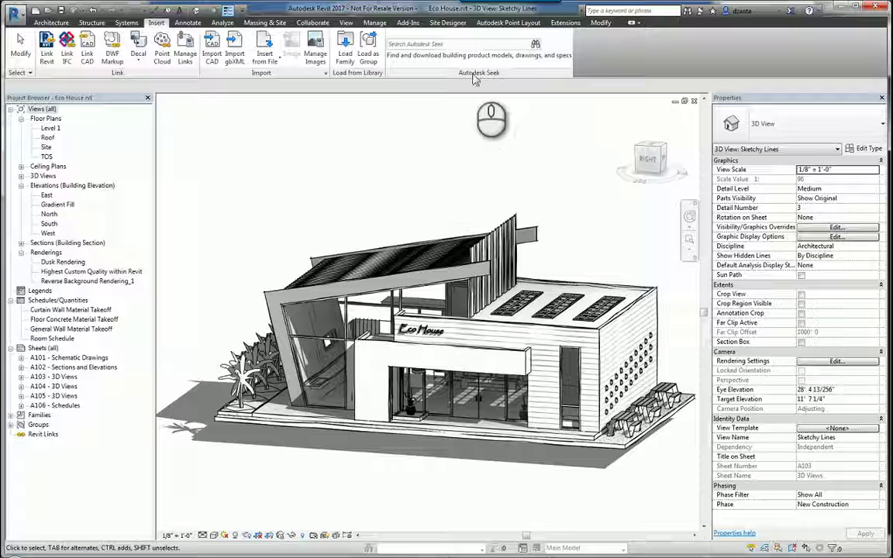
# Start a search for building product content in Autodesk Seek.
pyautogui.click(440, 44)
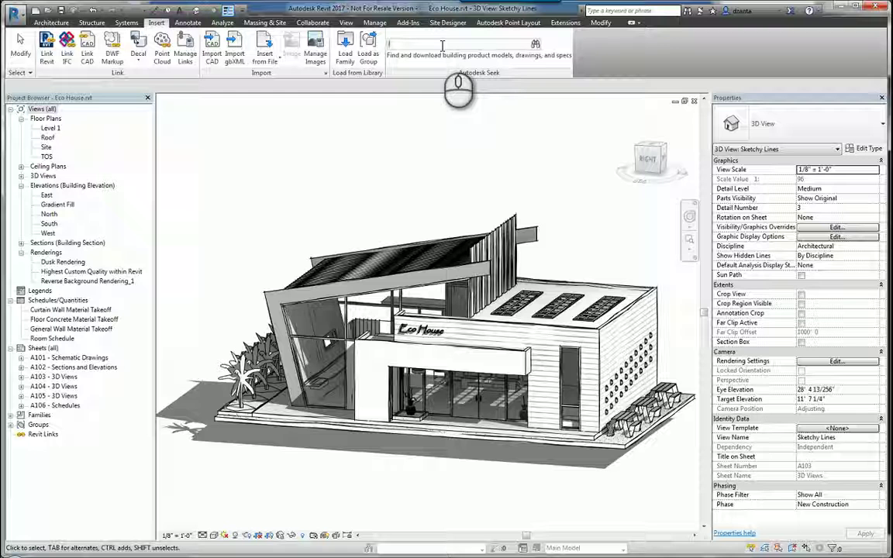